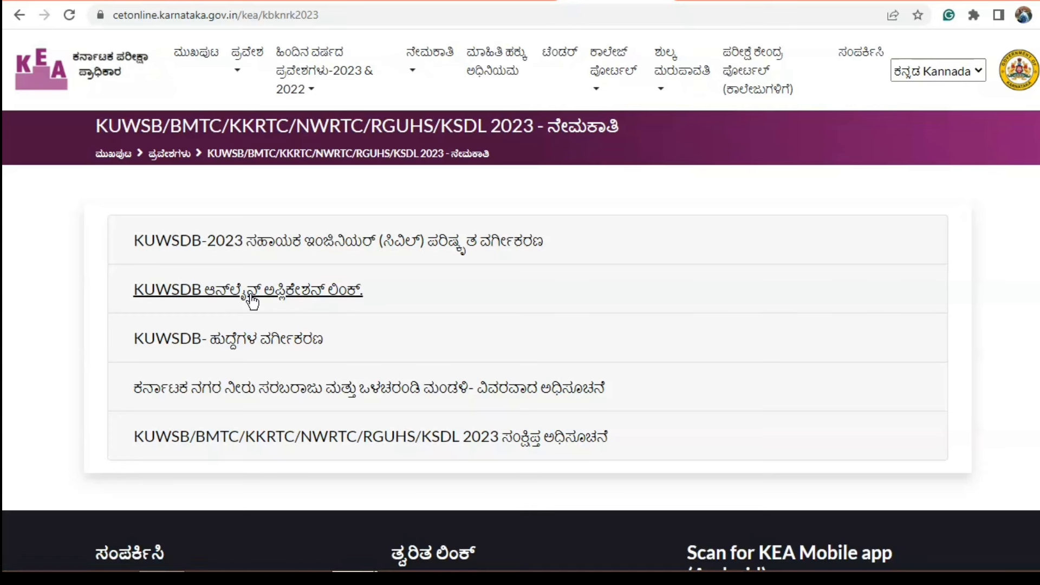
Open the KUWSDB online application link in a new browser tab and switch to it.
{"action": "right_click", "coordinate": [339, 297]}
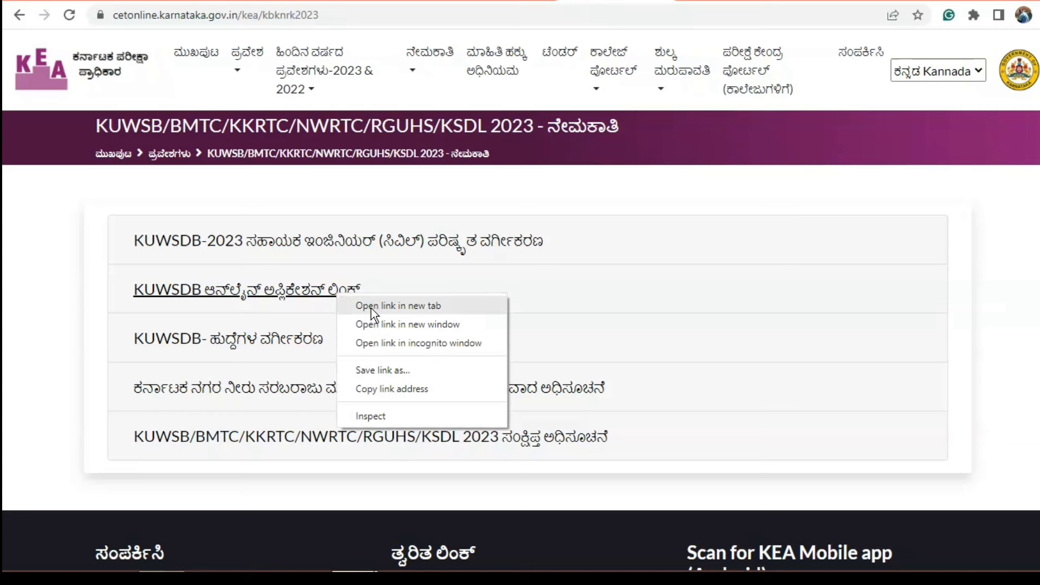
{"action": "left_click", "coordinate": [371, 307]}
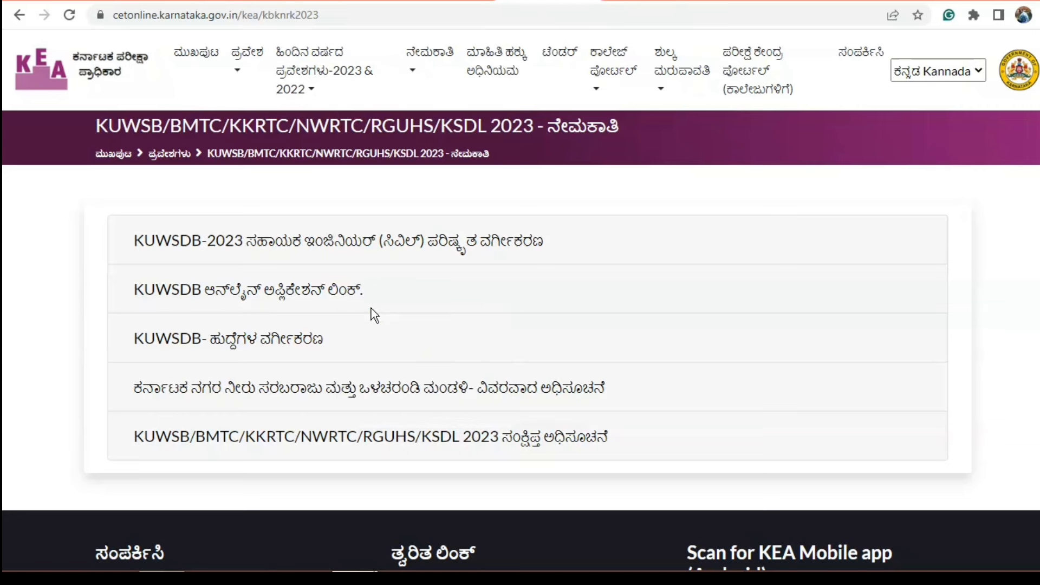
{"action": "left_click", "coordinate": [652, 3]}
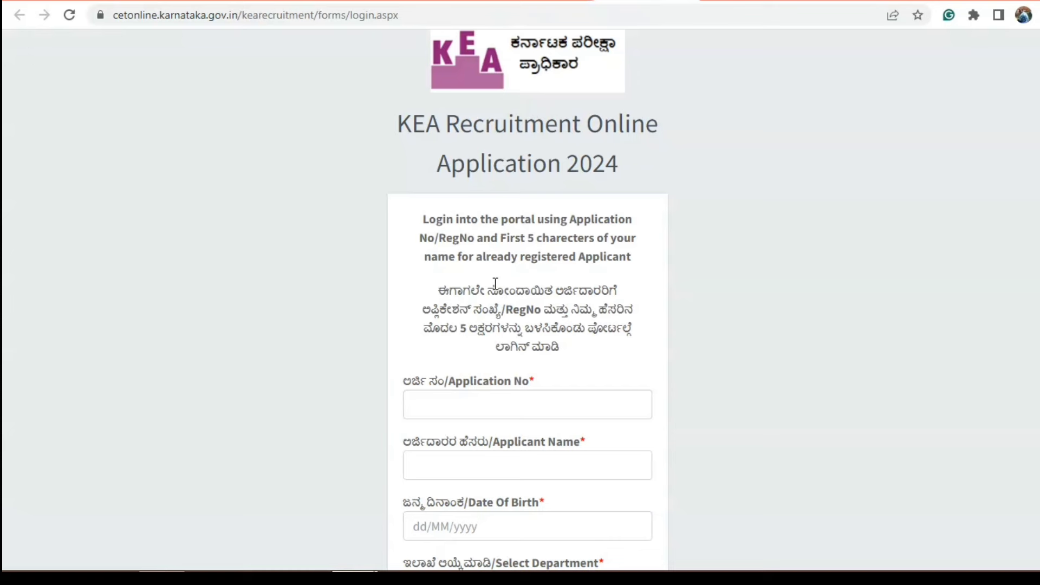
Start a new applicant registration from the KEA recruitment login page.
{"action": "scroll", "coordinate": [495, 283], "scroll_direction": "down", "scroll_amount": 2}
{"action": "scroll", "coordinate": [494, 287], "scroll_direction": "up", "scroll_amount": 2}
{"action": "scroll", "coordinate": [495, 283], "scroll_direction": "down", "scroll_amount": 5}
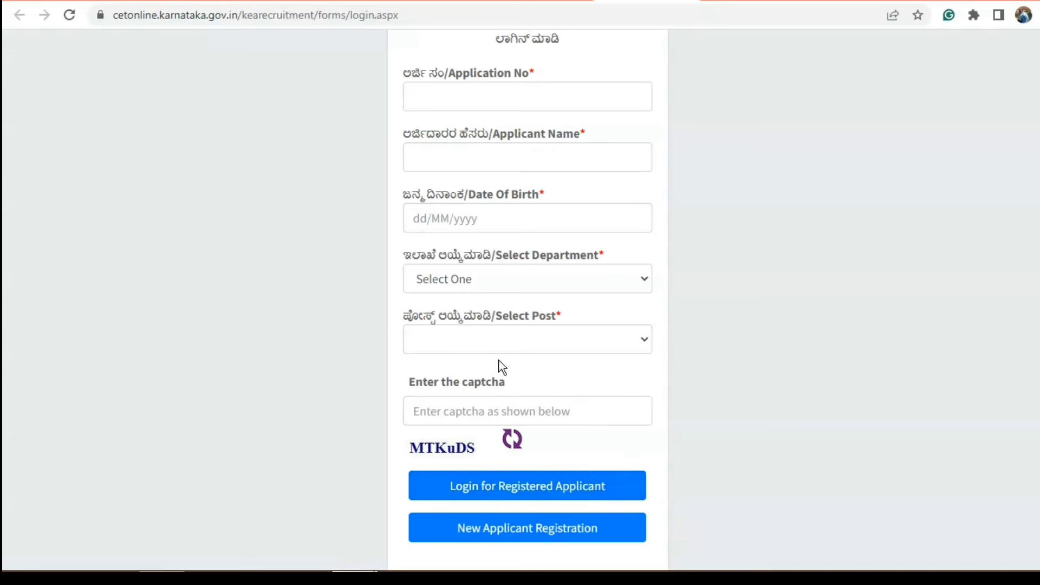
{"action": "right_click", "coordinate": [518, 535]}
{"action": "left_click", "coordinate": [479, 535]}
{"action": "left_click", "coordinate": [479, 533]}
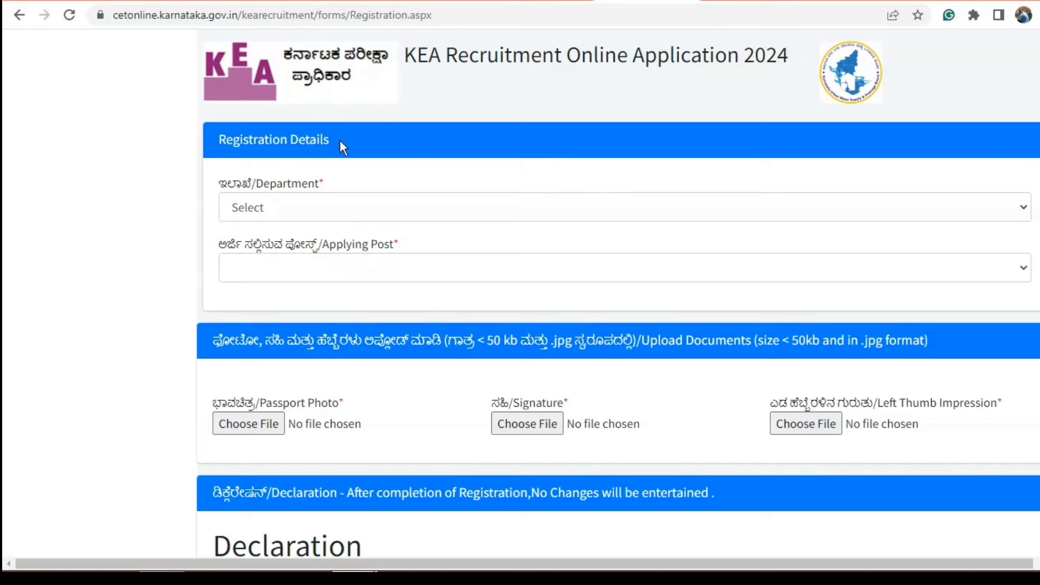
Set the department to Karnataka Urban Water Supply and Drainage Board and the applying post to First Division Accounts Assistant.
{"action": "left_click", "coordinate": [305, 212]}
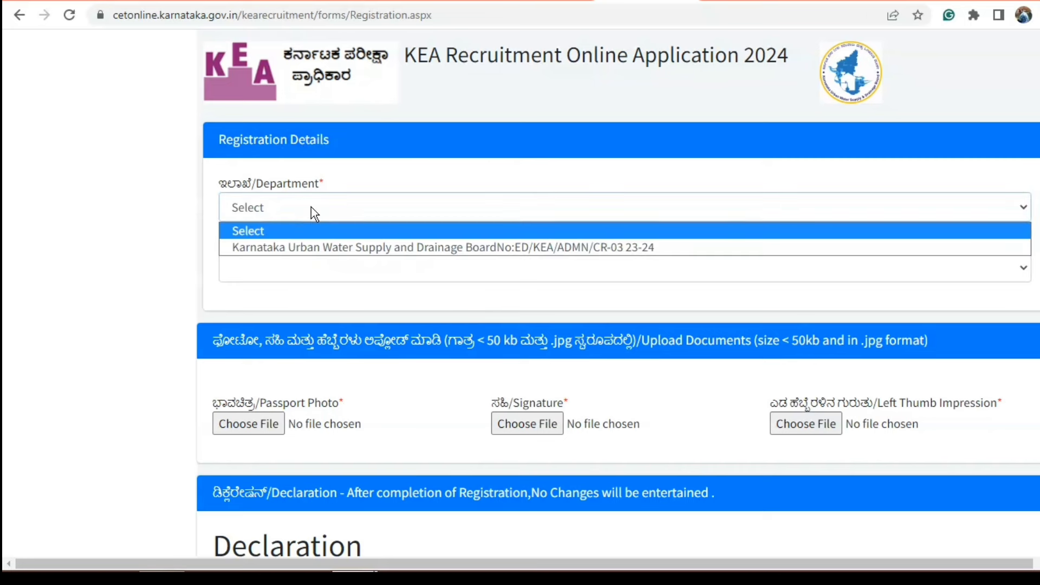
{"action": "left_click", "coordinate": [313, 248]}
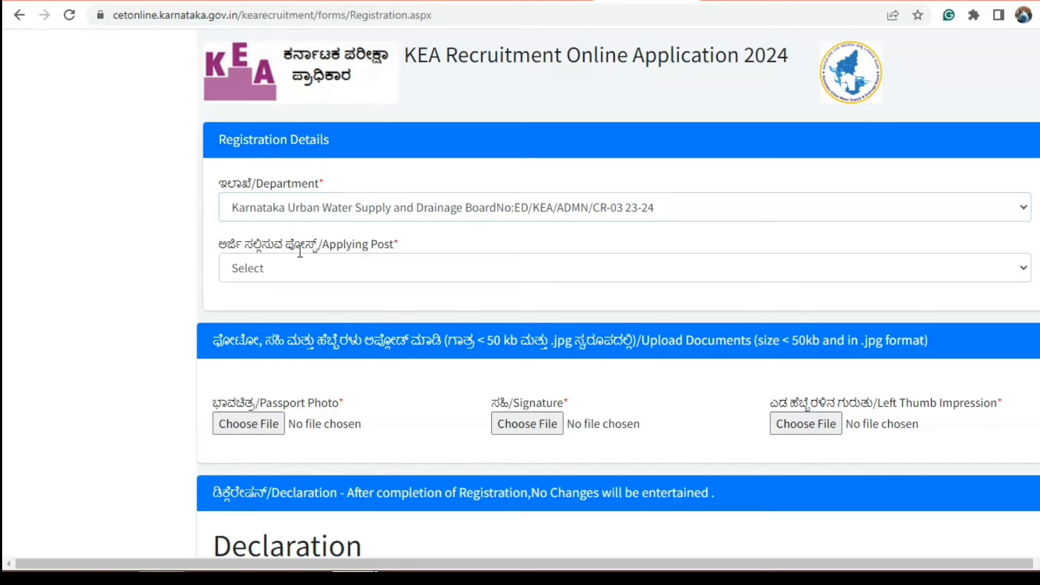
{"action": "left_click", "coordinate": [425, 276]}
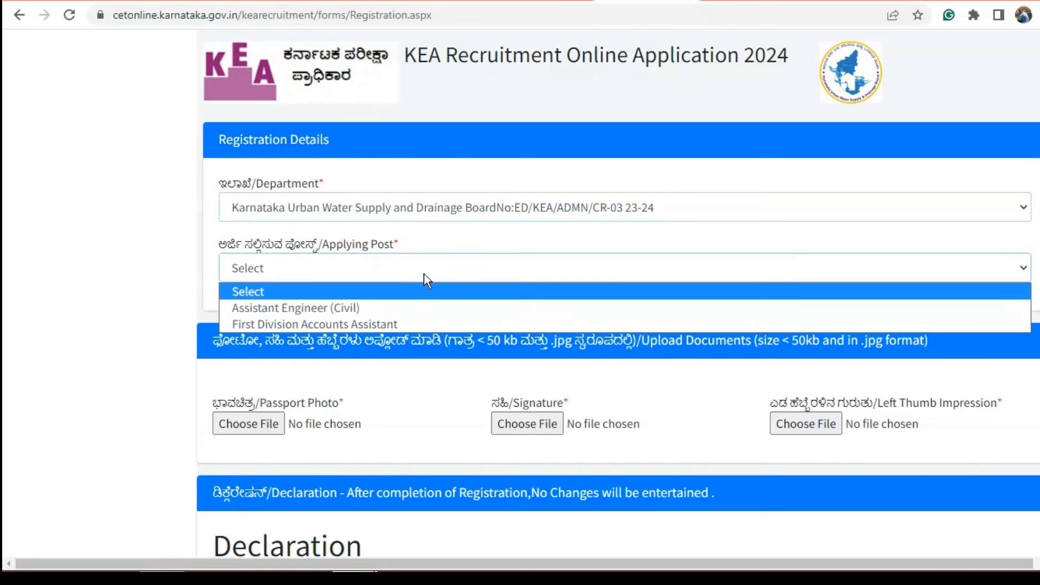
{"action": "left_click", "coordinate": [345, 325]}
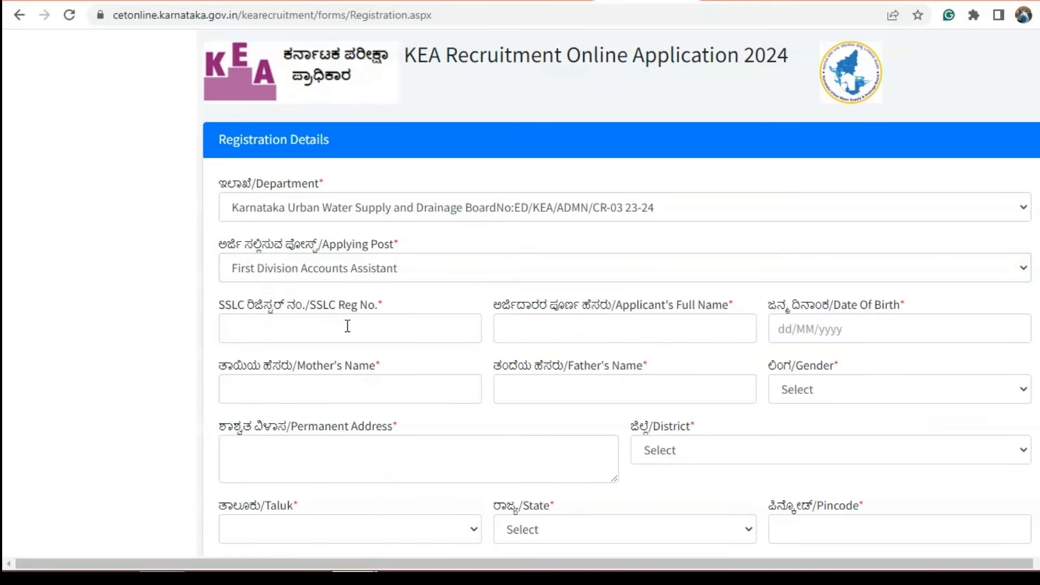
Claim reservation as a Project Displaced Person in the Reservation and Claims section.
{"action": "scroll", "coordinate": [347, 325], "scroll_direction": "down", "scroll_amount": 1}
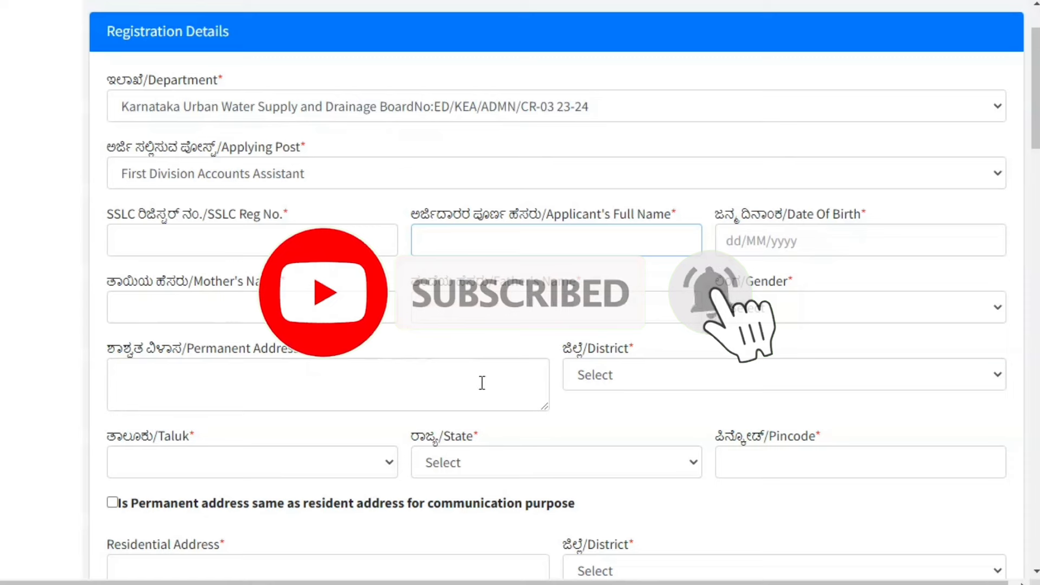
{"action": "scroll", "coordinate": [228, 384], "scroll_direction": "down", "scroll_amount": 2}
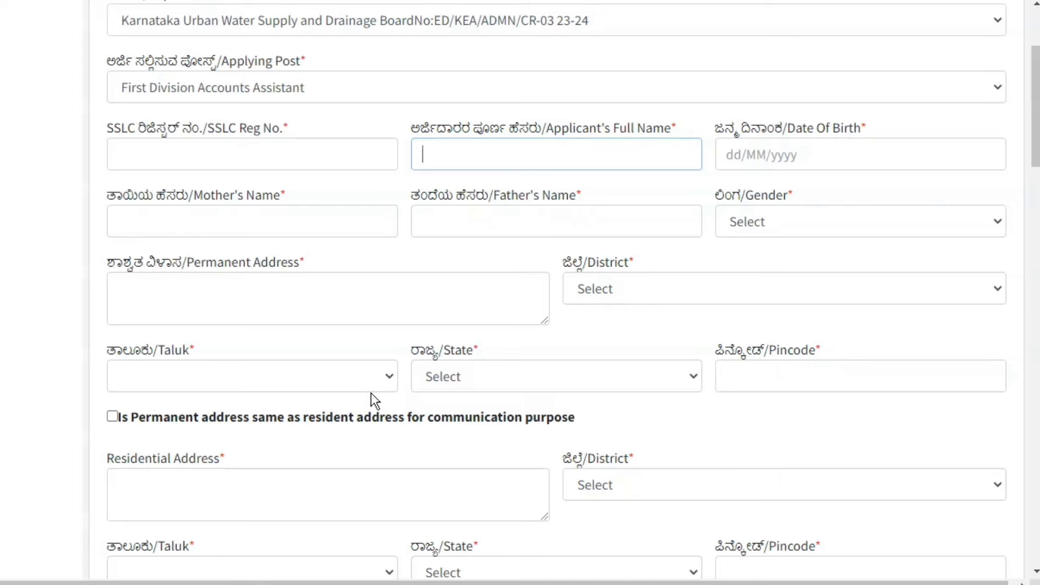
{"action": "scroll", "coordinate": [236, 408], "scroll_direction": "down", "scroll_amount": 3}
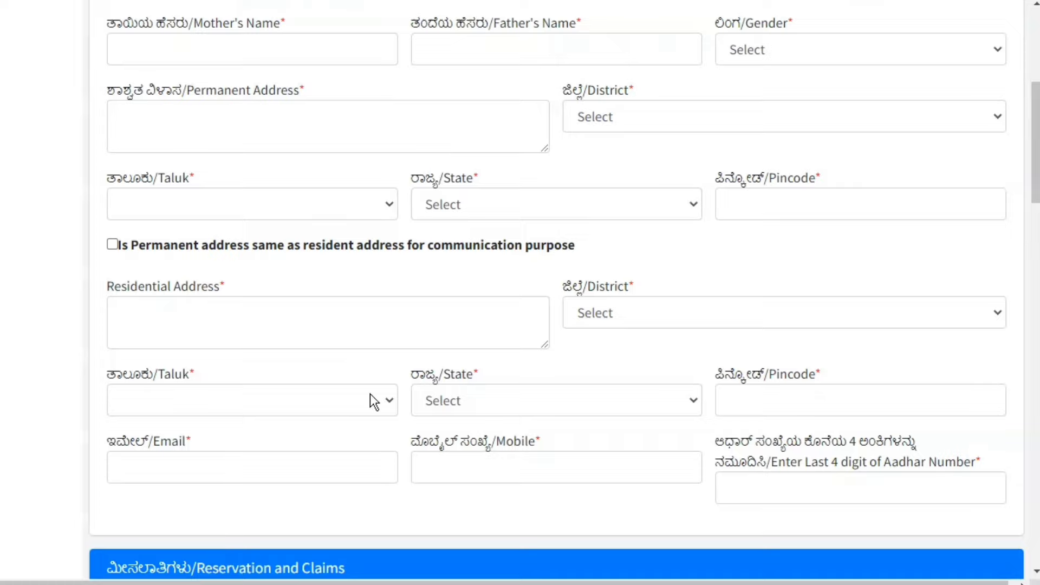
{"action": "scroll", "coordinate": [333, 319], "scroll_direction": "up", "scroll_amount": 2}
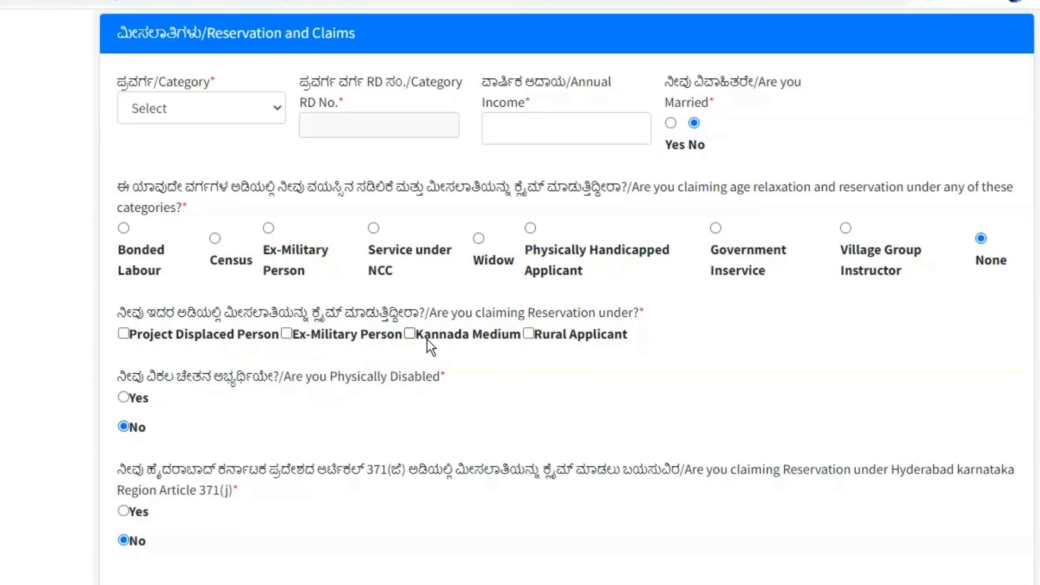
{"action": "left_click", "coordinate": [162, 334]}
Try answering Yes to the Hyderabad Karnataka Article 371(j) reservation claim, go to its KK RD number field, and return the answer to No.
{"action": "scroll", "coordinate": [298, 358], "scroll_direction": "down", "scroll_amount": 2}
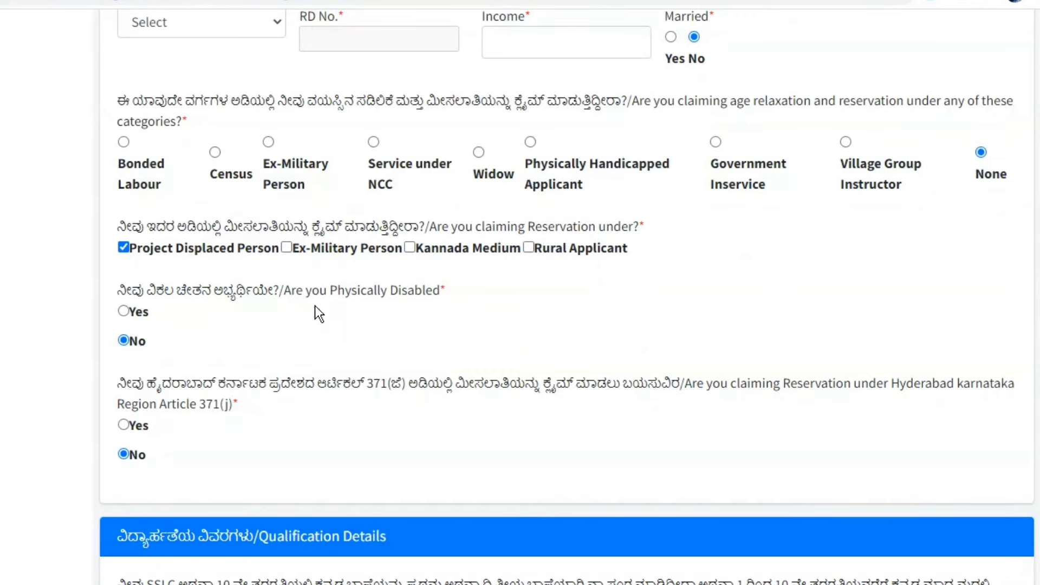
{"action": "scroll", "coordinate": [236, 343], "scroll_direction": "down", "scroll_amount": 2}
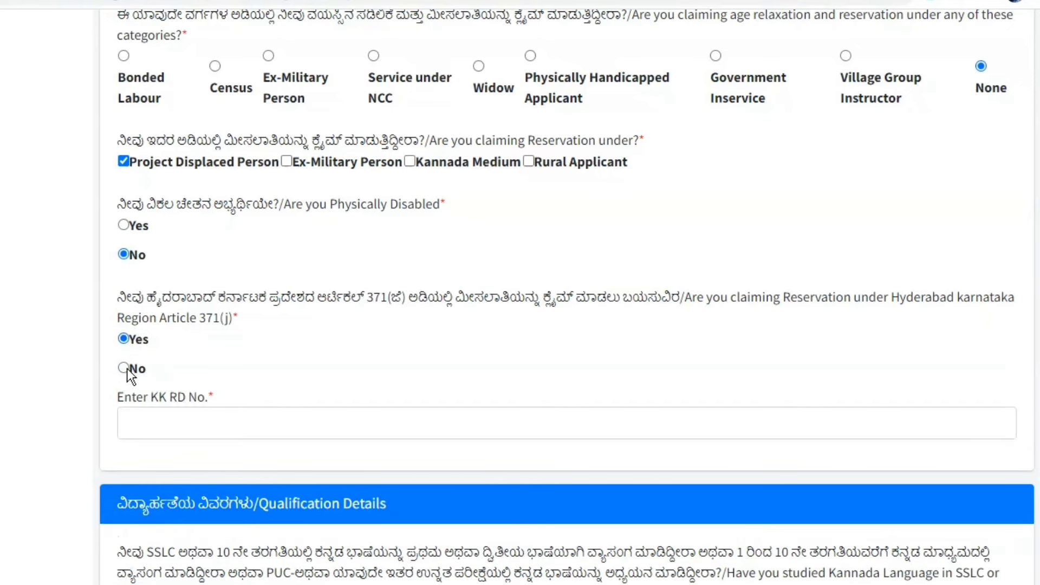
{"action": "left_click", "coordinate": [125, 368]}
{"action": "left_click", "coordinate": [124, 339]}
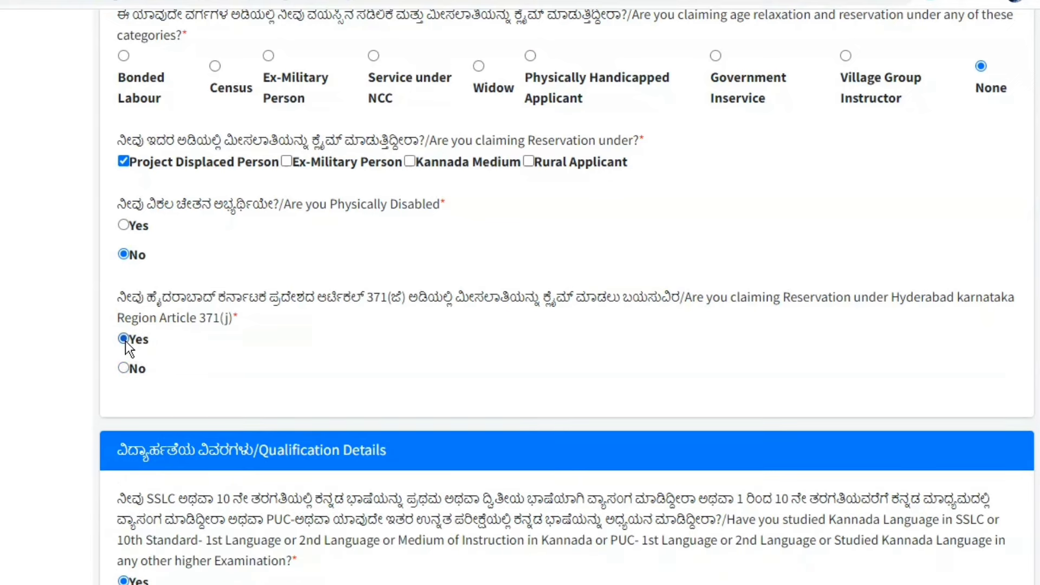
{"action": "scroll", "coordinate": [183, 340], "scroll_direction": "down", "scroll_amount": 2}
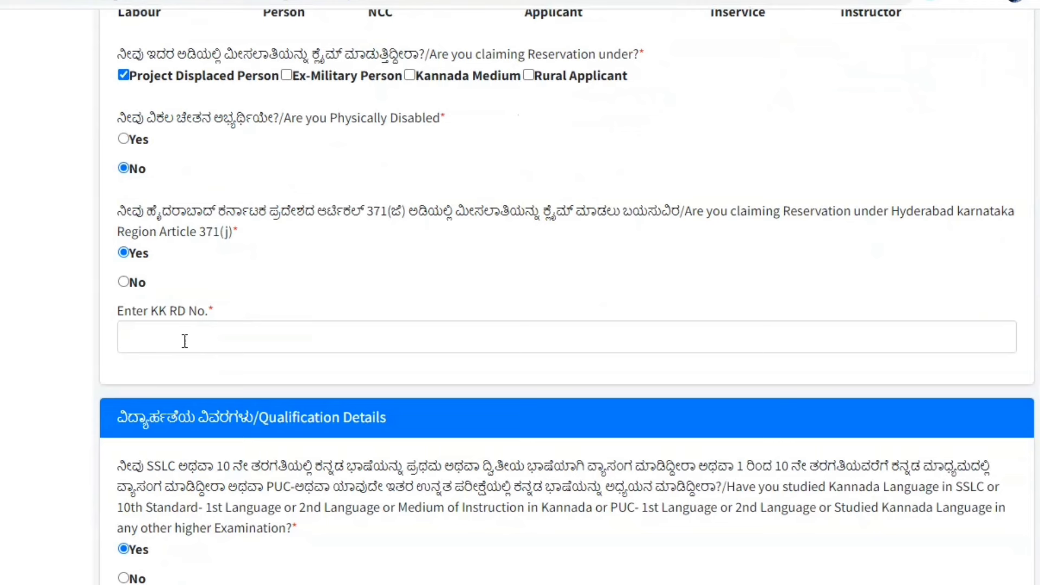
{"action": "left_click", "coordinate": [185, 340]}
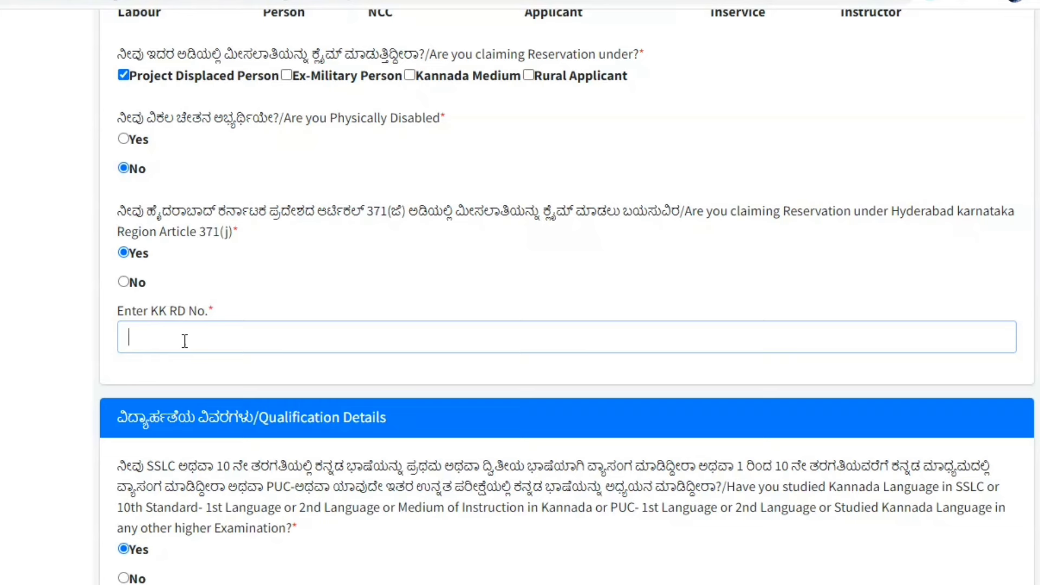
{"action": "left_click", "coordinate": [124, 282]}
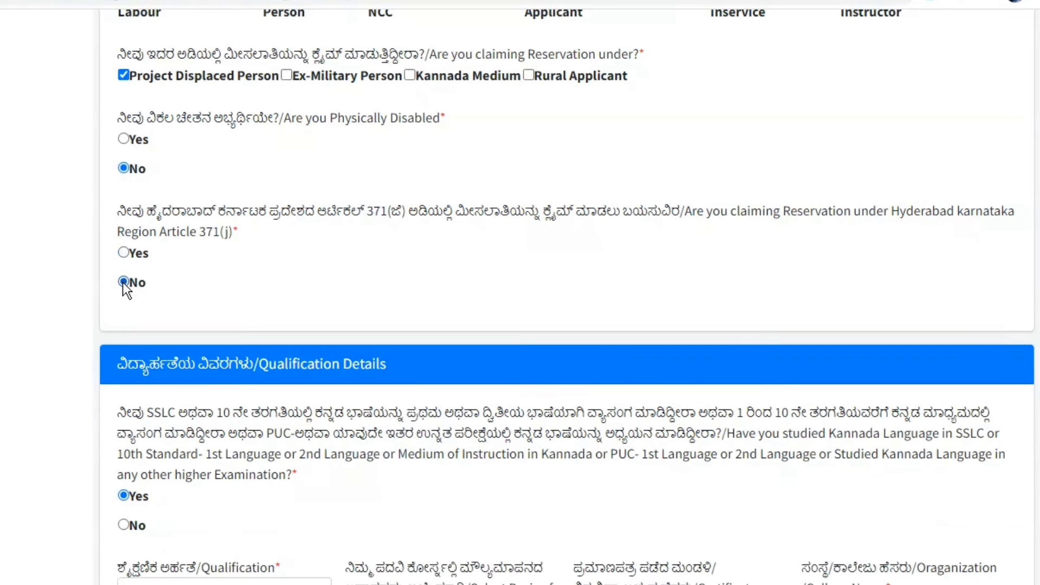
Set the qualification to B com in the Qualification Details section.
{"action": "scroll", "coordinate": [276, 317], "scroll_direction": "down", "scroll_amount": 2}
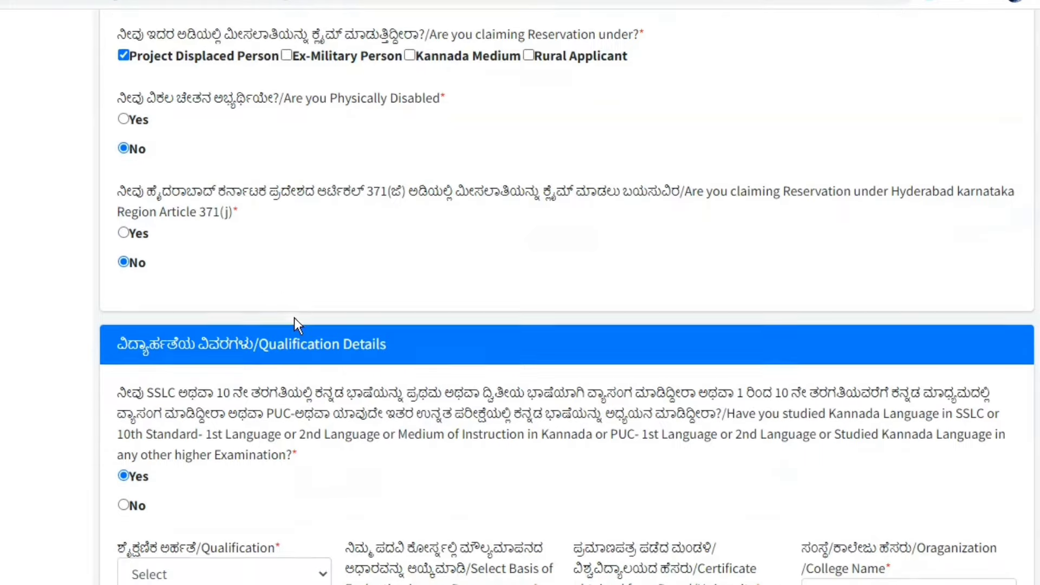
{"action": "scroll", "coordinate": [236, 184], "scroll_direction": "up", "scroll_amount": 6}
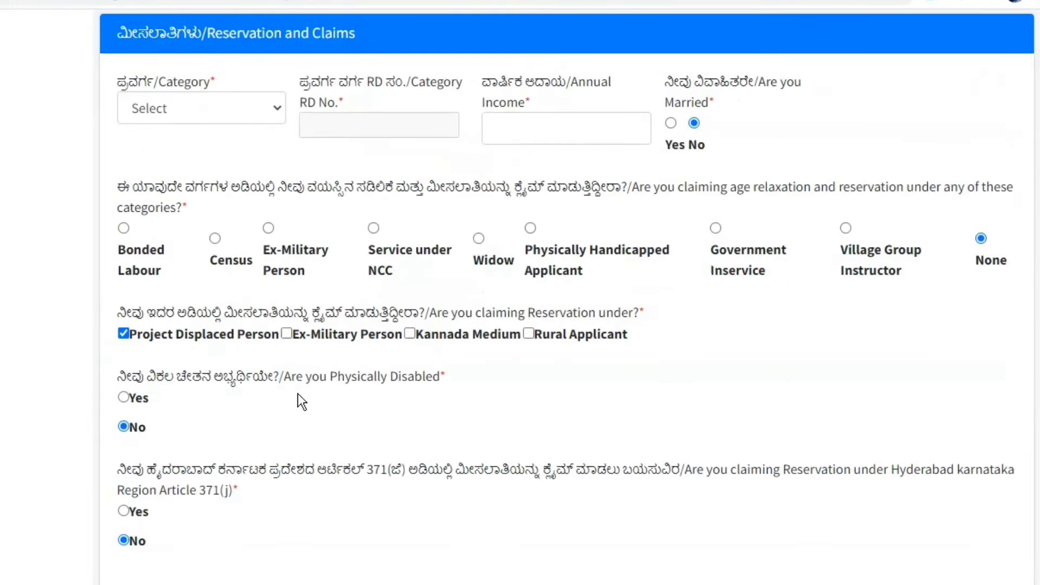
{"action": "scroll", "coordinate": [377, 301], "scroll_direction": "down", "scroll_amount": 8}
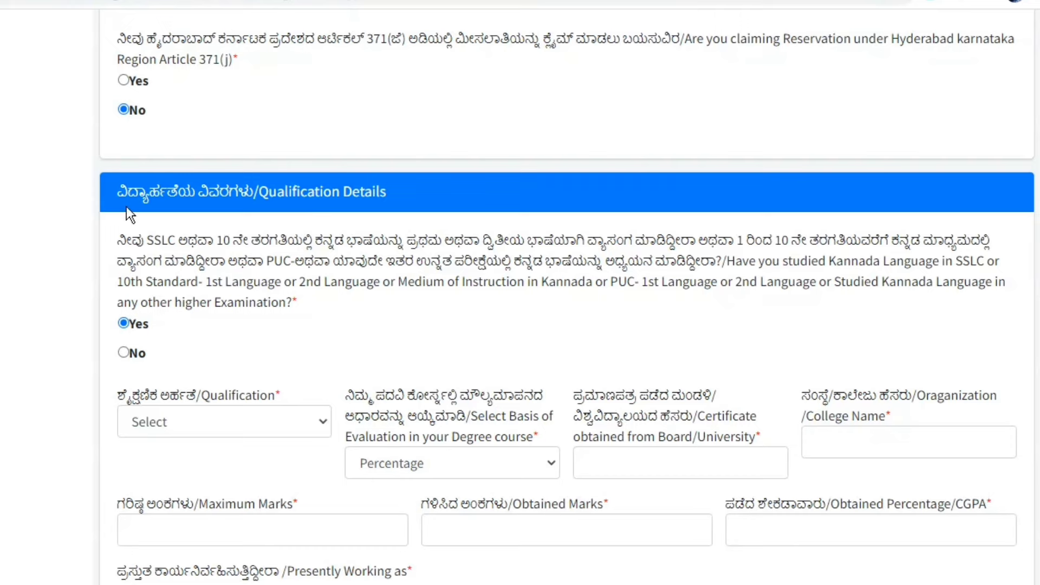
{"action": "scroll", "coordinate": [385, 222], "scroll_direction": "down", "scroll_amount": 5}
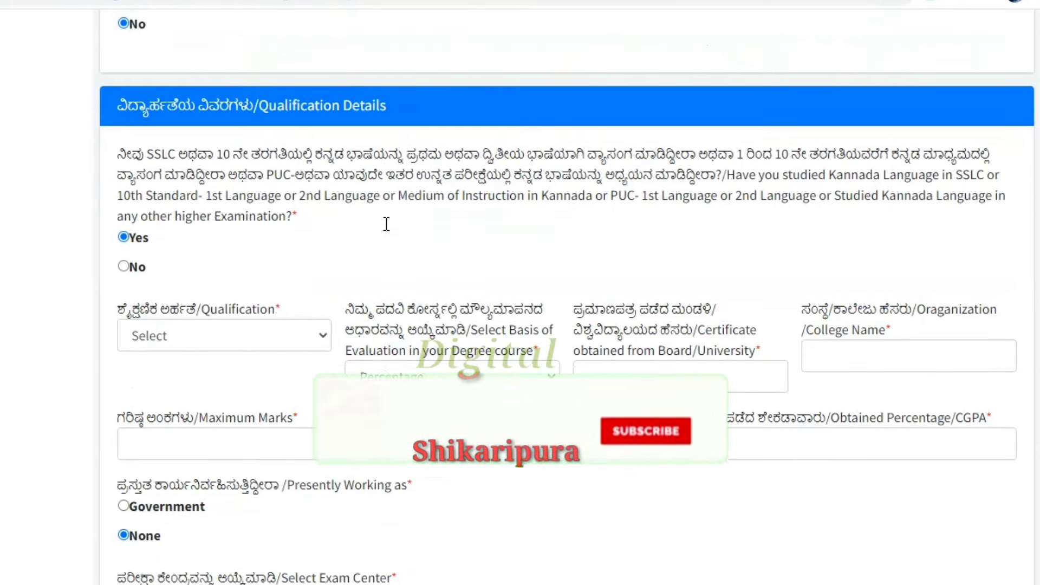
{"action": "scroll", "coordinate": [384, 224], "scroll_direction": "up", "scroll_amount": 2}
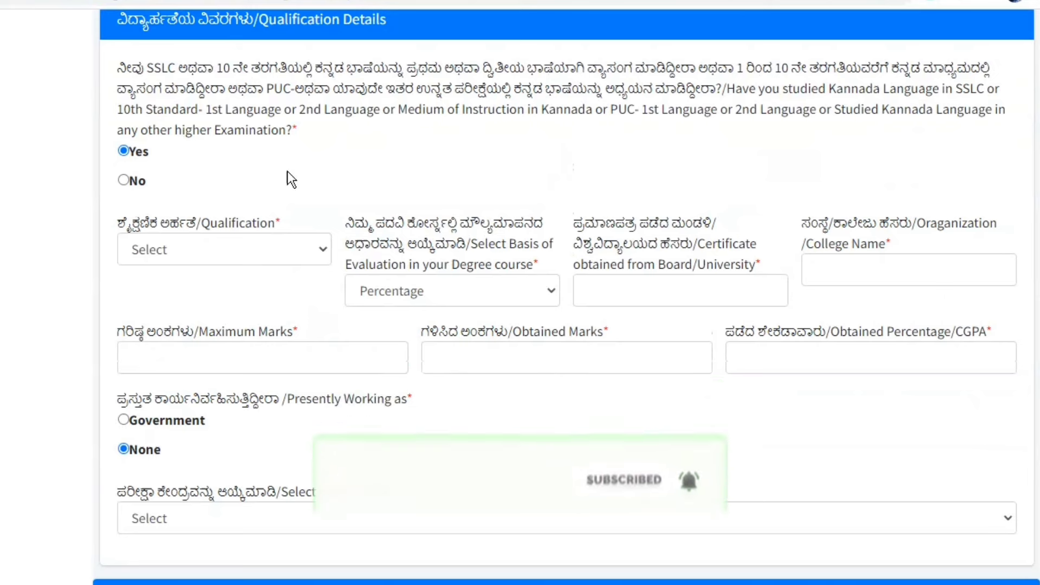
{"action": "scroll", "coordinate": [184, 136], "scroll_direction": "up", "scroll_amount": 2}
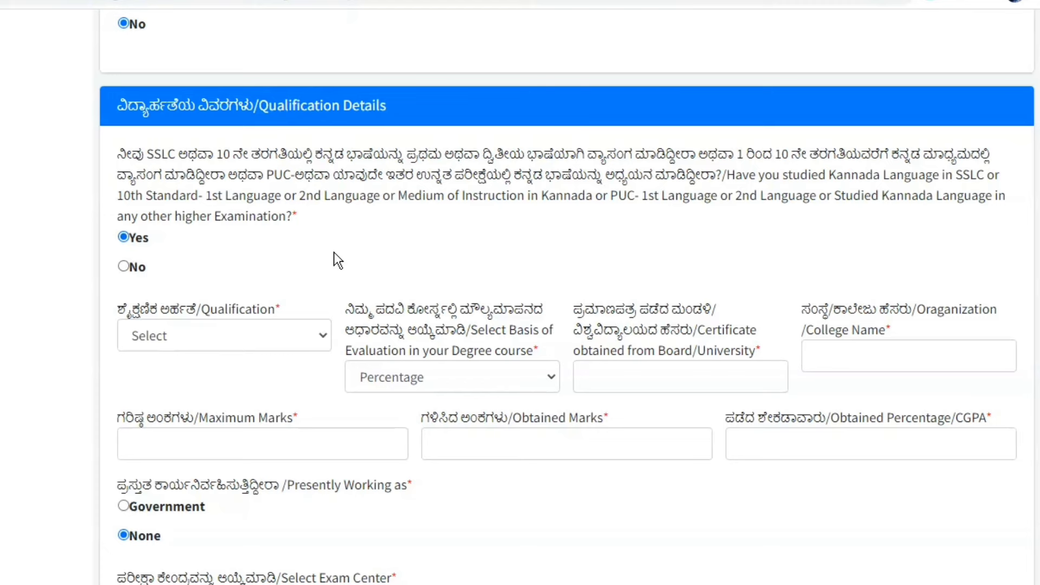
{"action": "scroll", "coordinate": [334, 252], "scroll_direction": "down", "scroll_amount": 2}
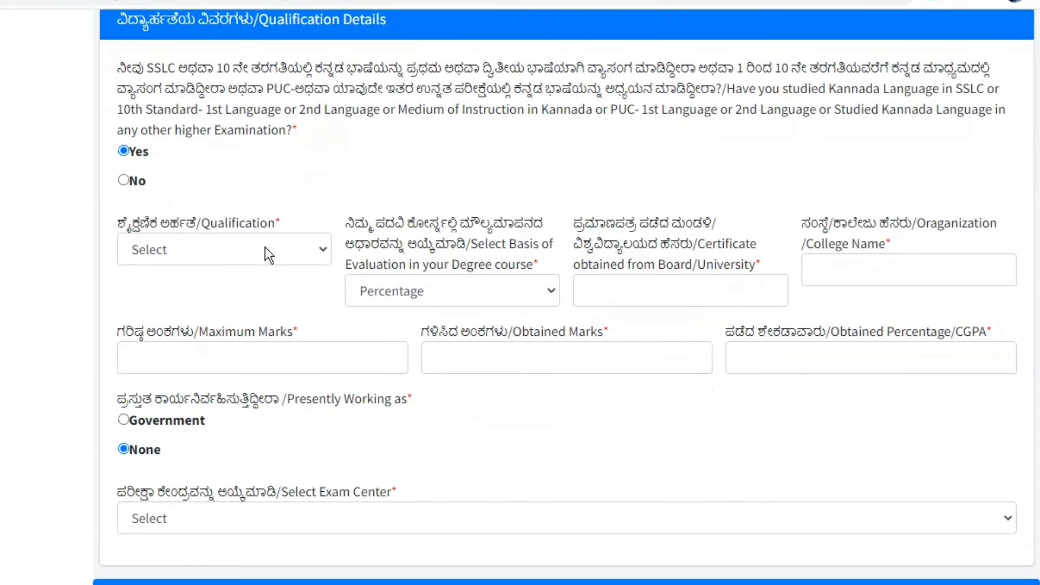
{"action": "left_click", "coordinate": [264, 247]}
{"action": "left_click", "coordinate": [170, 290]}
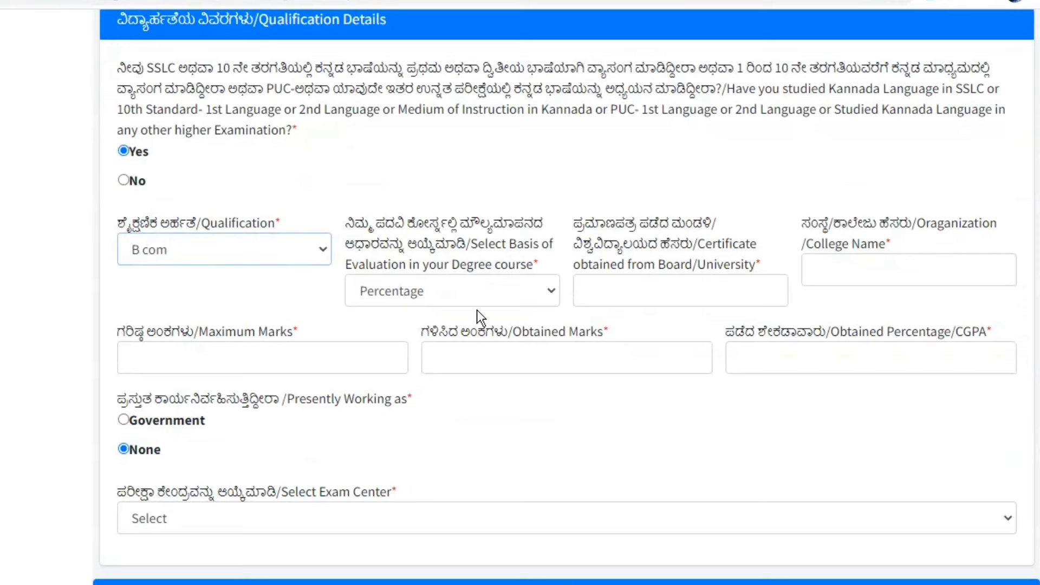
Examine the evaluation basis options, the university, college, marks and percentage fields, and the employment and exam center questions.
{"action": "left_click", "coordinate": [534, 294]}
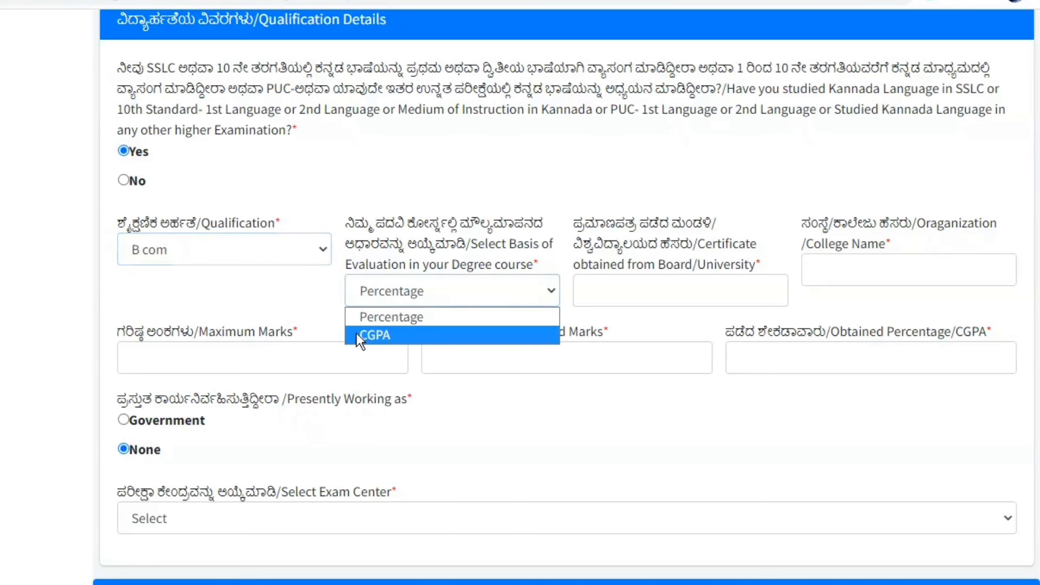
{"action": "left_click", "coordinate": [300, 288]}
{"action": "left_click", "coordinate": [673, 291]}
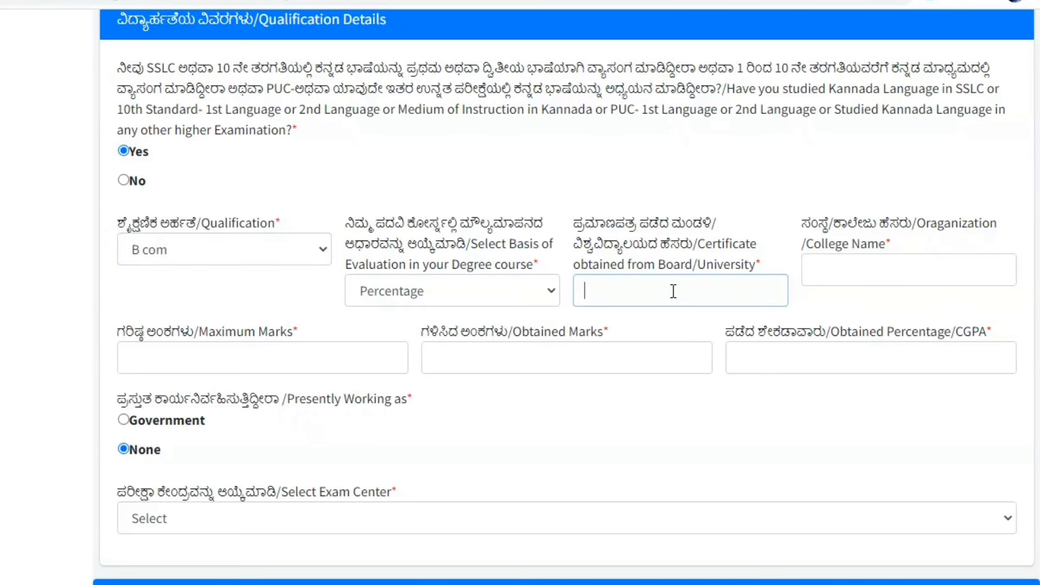
{"action": "left_click", "coordinate": [933, 270]}
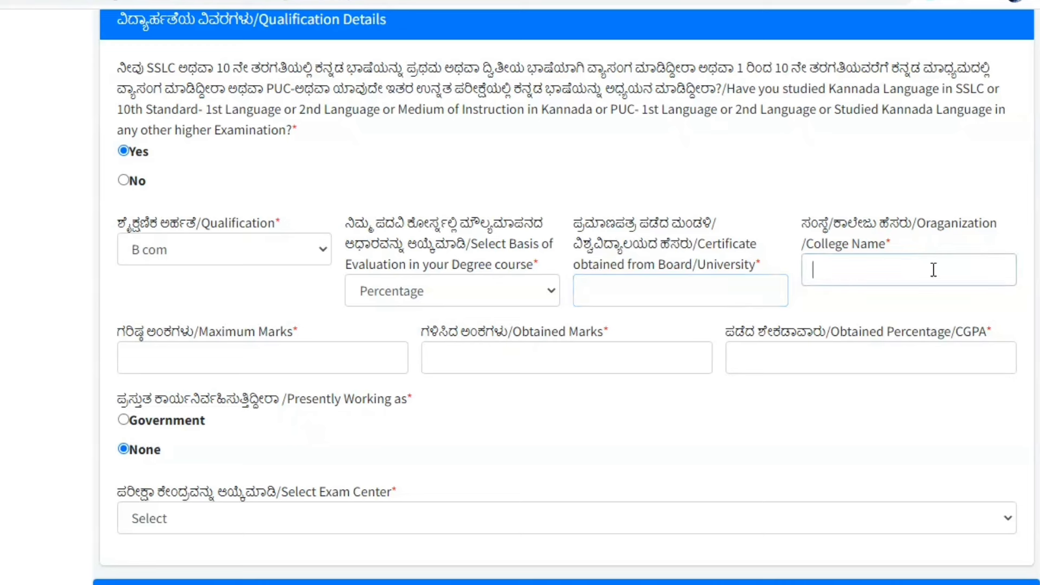
{"action": "left_click", "coordinate": [254, 358]}
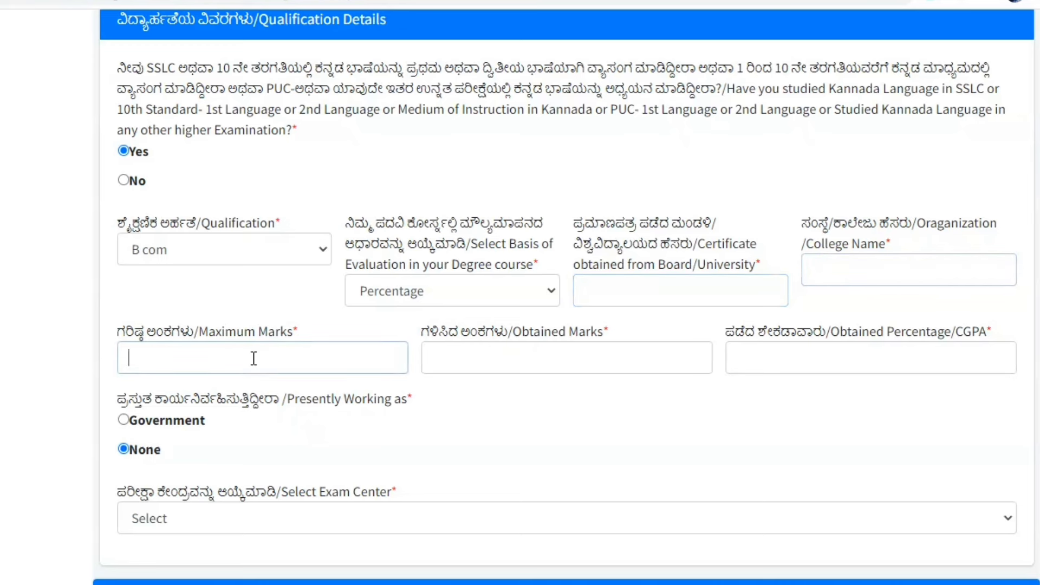
{"action": "left_click", "coordinate": [502, 358]}
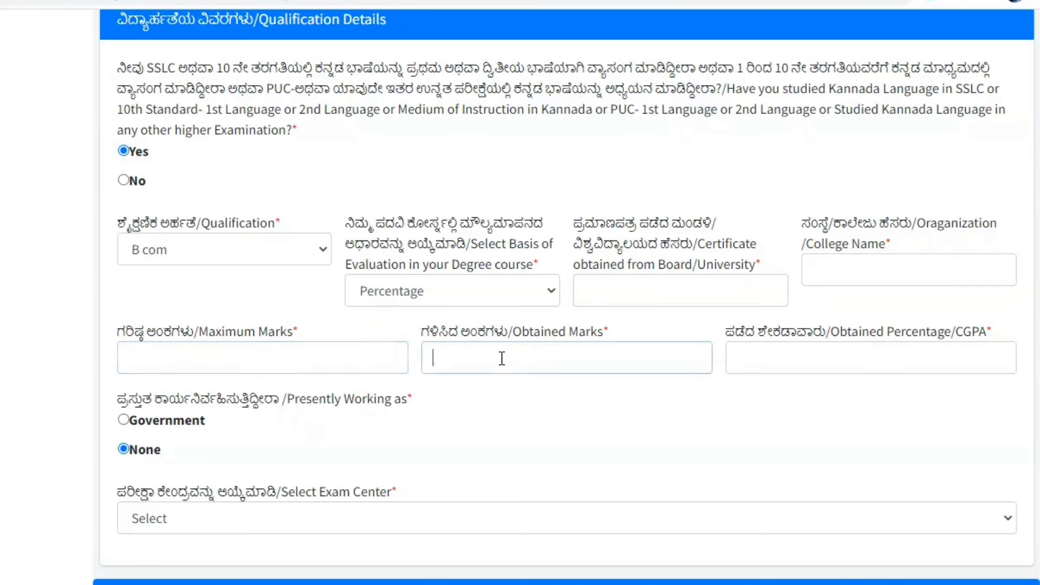
{"action": "left_click", "coordinate": [851, 357]}
{"action": "left_click", "coordinate": [641, 398]}
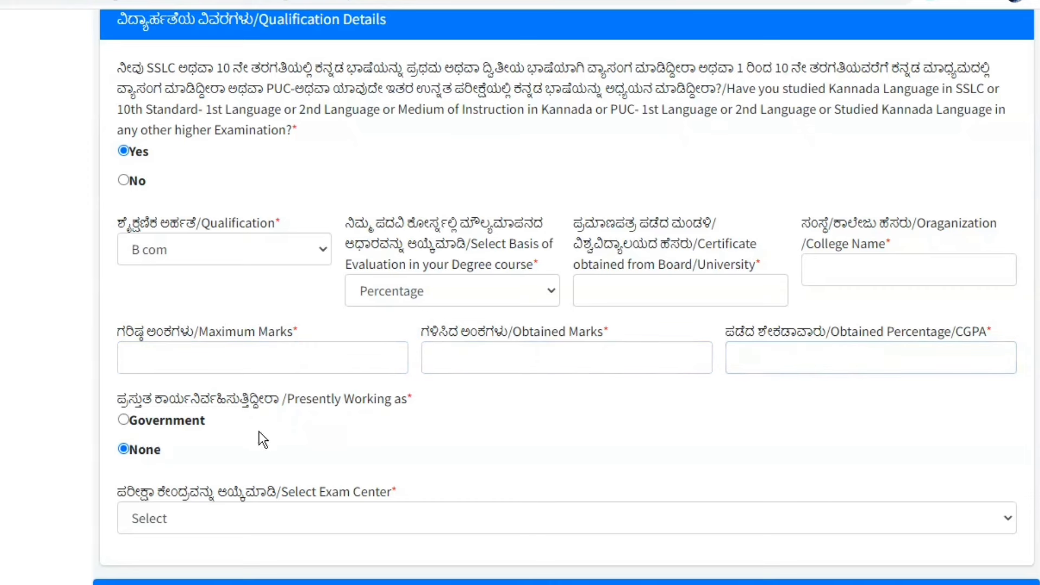
{"action": "scroll", "coordinate": [314, 433], "scroll_direction": "down", "scroll_amount": 2}
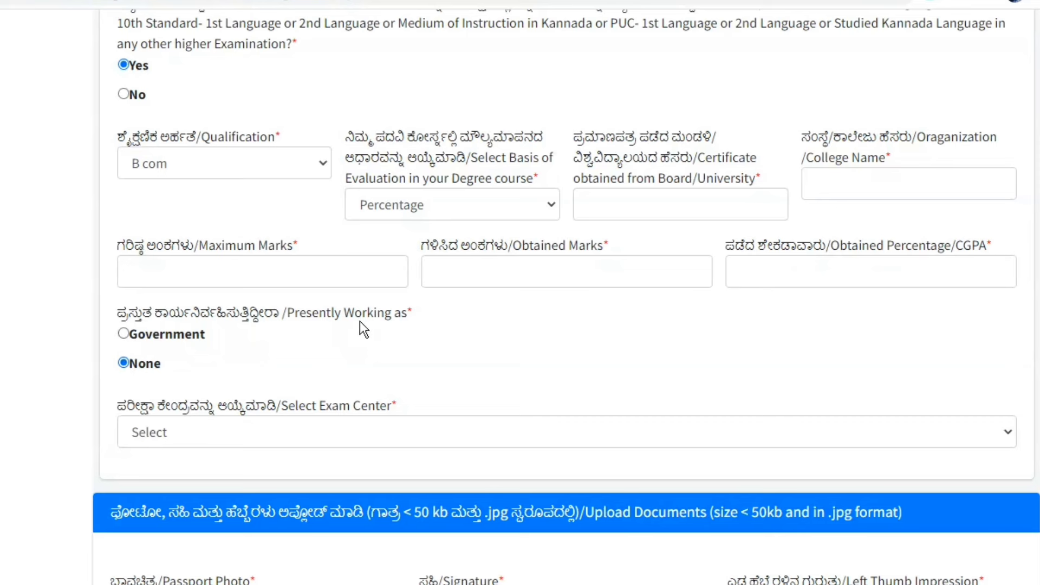
{"action": "scroll", "coordinate": [425, 362], "scroll_direction": "down", "scroll_amount": 2}
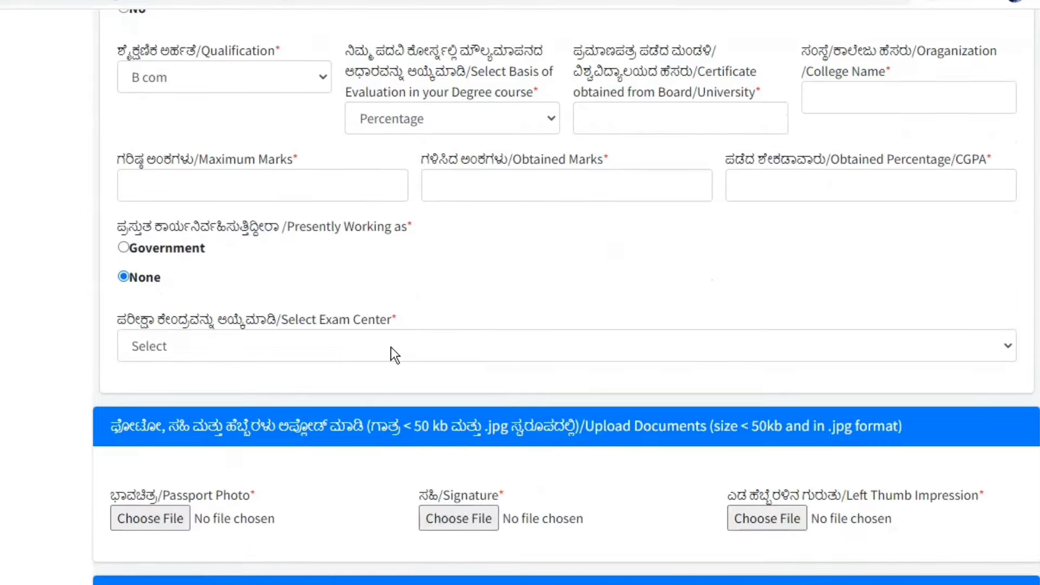
Set the exam center to SHIVAMOGGA (SHIMOGA) in the Qualification Details section.
{"action": "left_click", "coordinate": [310, 347]}
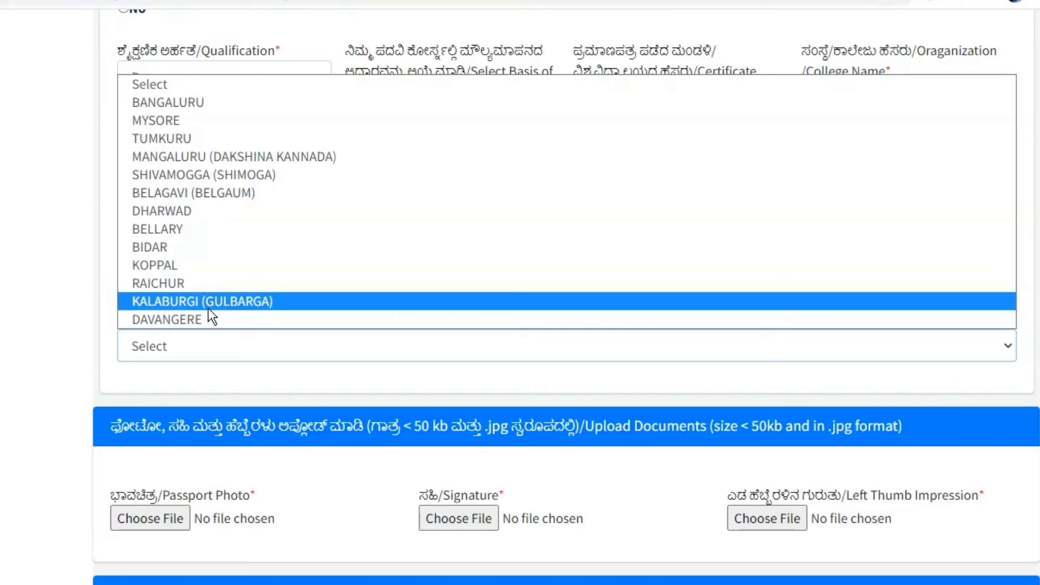
{"action": "left_click", "coordinate": [217, 175]}
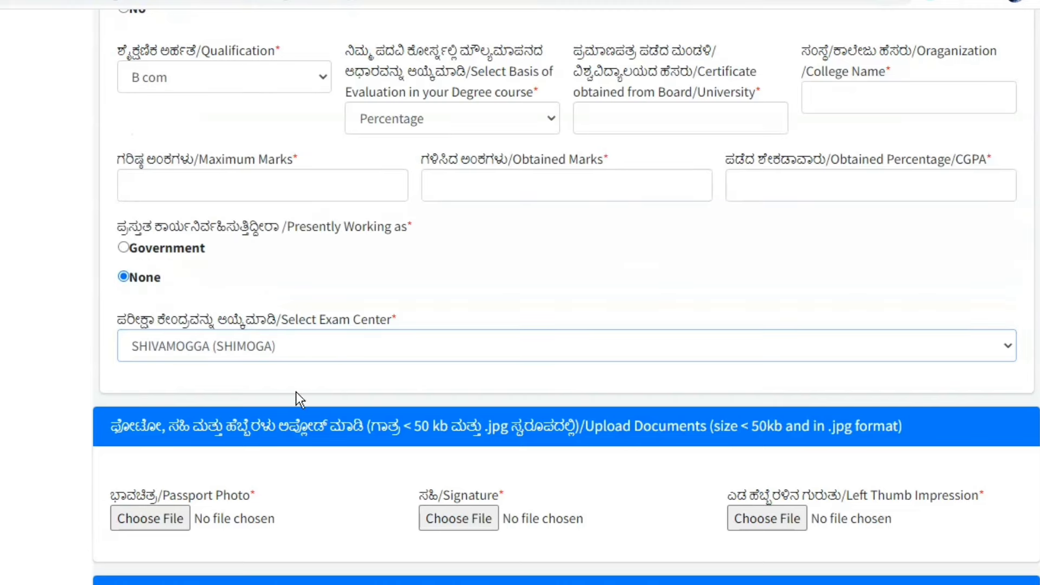
Accept the declaration below the Upload Documents section, leaving the photo, signature and thumb impression uploads empty.
{"action": "scroll", "coordinate": [294, 388], "scroll_direction": "down", "scroll_amount": 5}
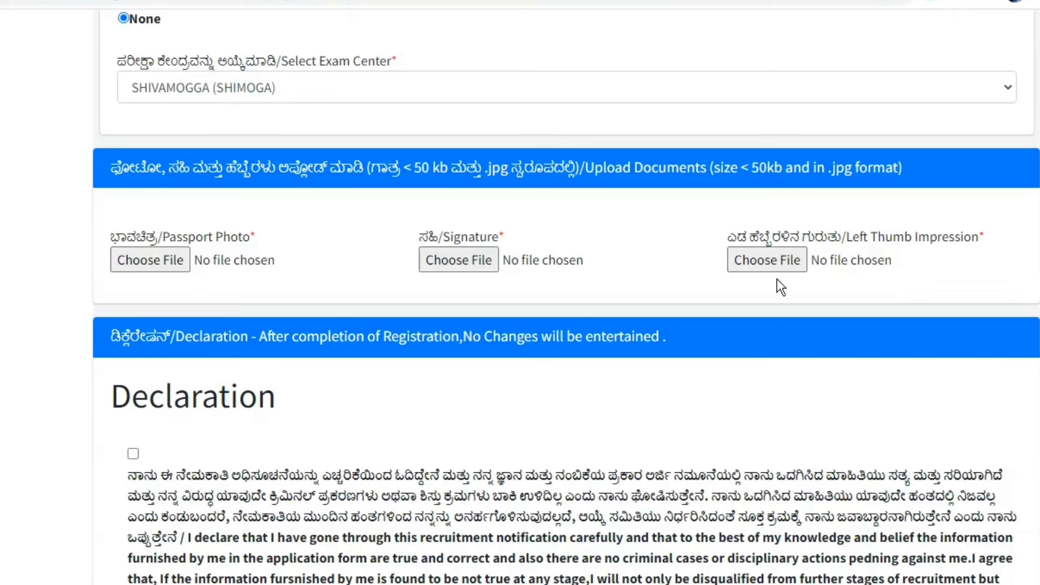
{"action": "scroll", "coordinate": [463, 288], "scroll_direction": "down", "scroll_amount": 5}
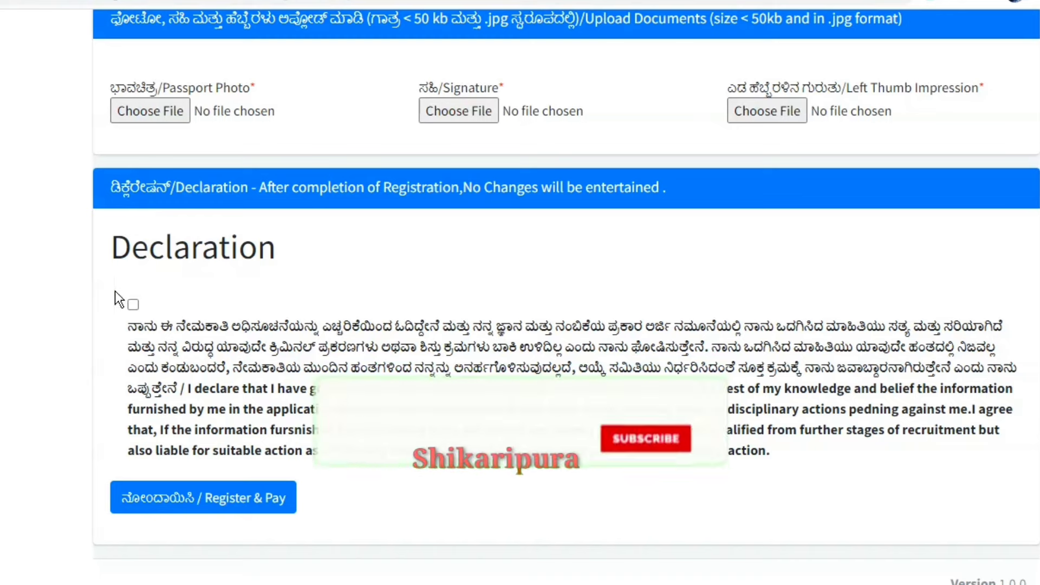
{"action": "left_click", "coordinate": [134, 305]}
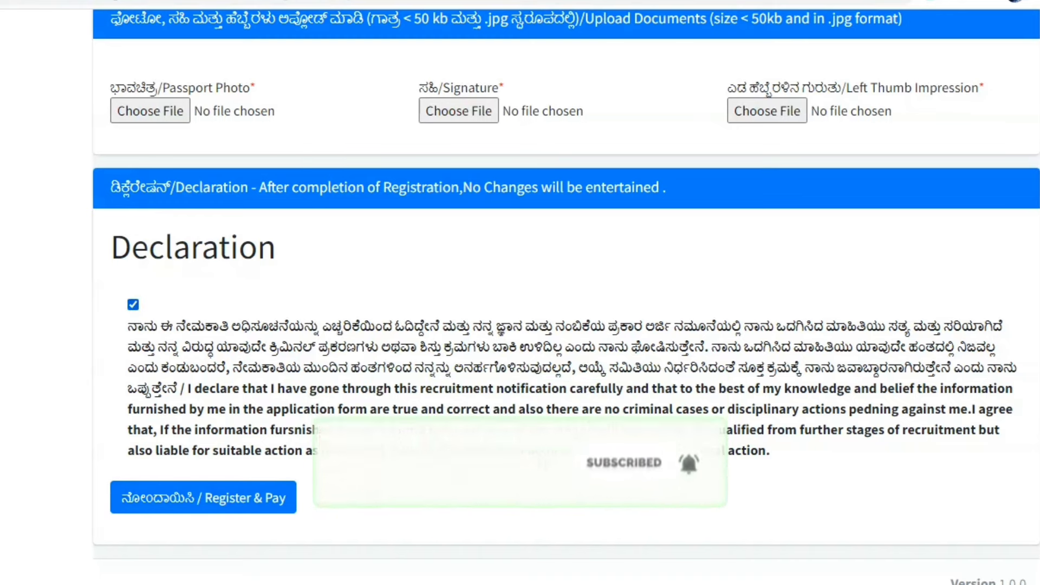
Review the form entries from the Reservation and Claims section through qualification and document uploads to the declaration.
{"action": "scroll", "coordinate": [538, 454], "scroll_direction": "up", "scroll_amount": 3}
{"action": "scroll", "coordinate": [538, 454], "scroll_direction": "down", "scroll_amount": 3}
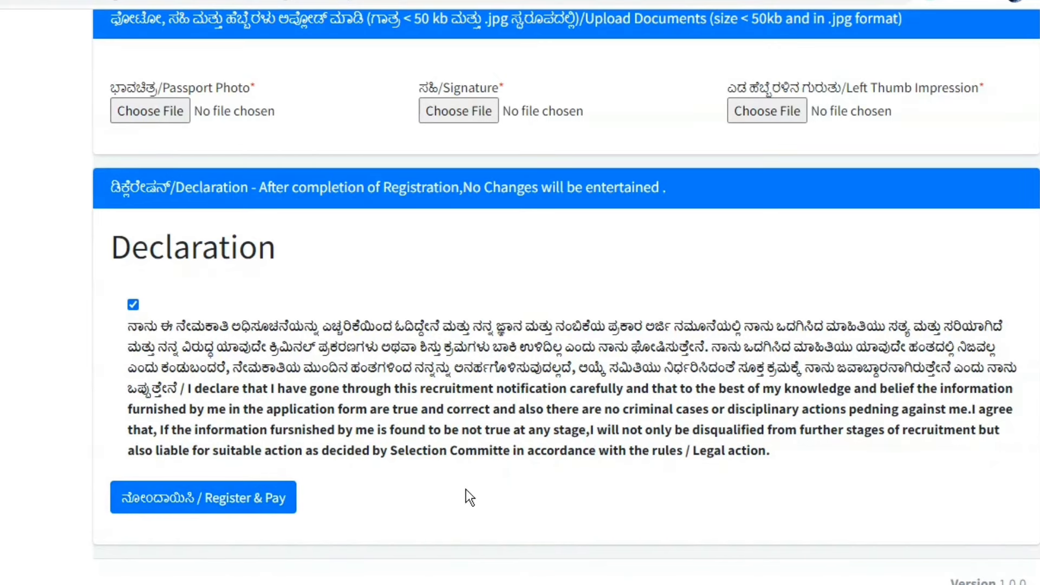
{"action": "scroll", "coordinate": [466, 489], "scroll_direction": "up", "scroll_amount": 12}
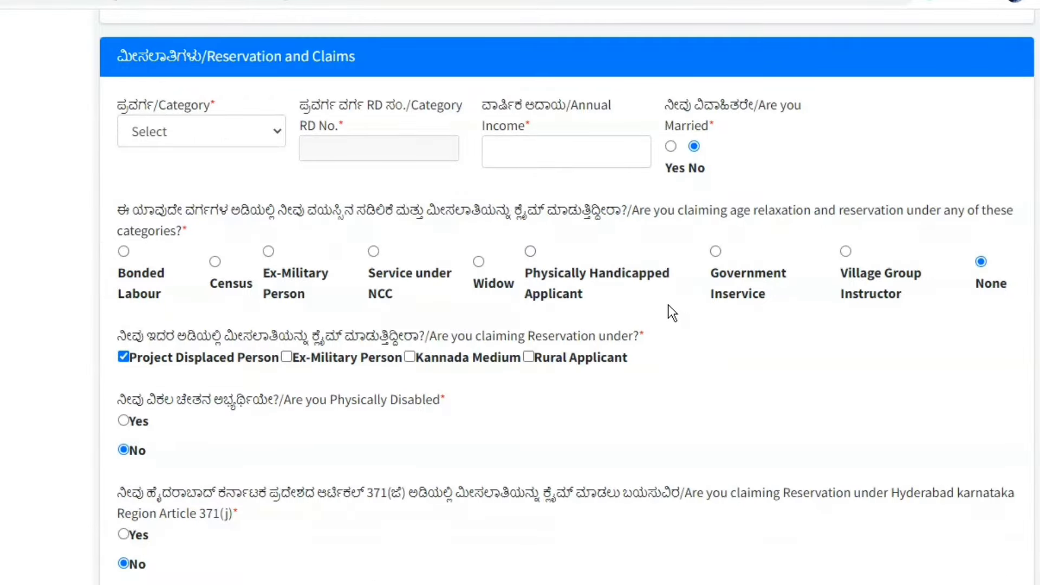
{"action": "scroll", "coordinate": [668, 305], "scroll_direction": "down", "scroll_amount": 4}
{"action": "scroll", "coordinate": [668, 304], "scroll_direction": "down", "scroll_amount": 15}
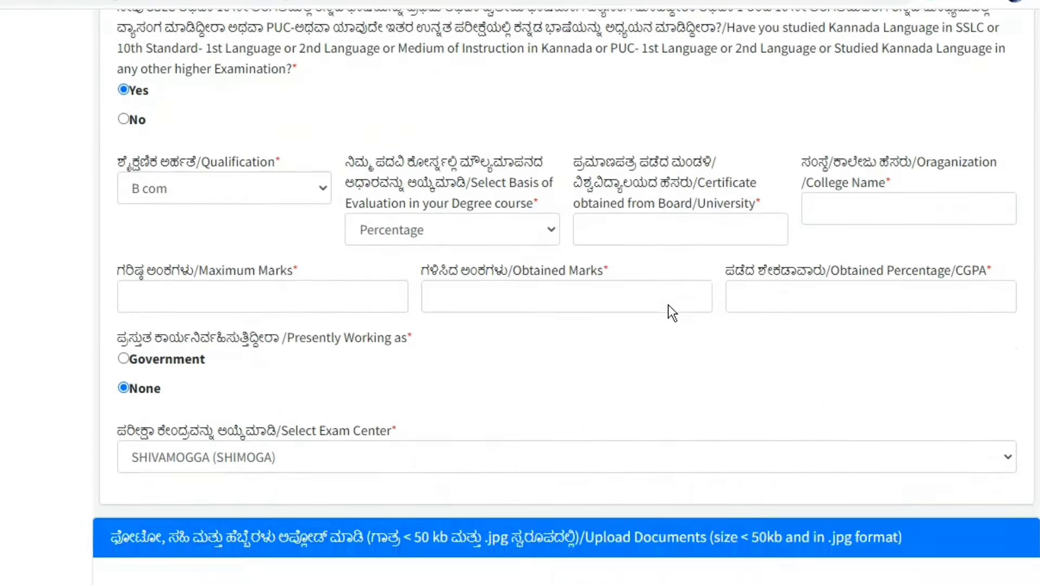
{"action": "scroll", "coordinate": [668, 305], "scroll_direction": "down", "scroll_amount": 2}
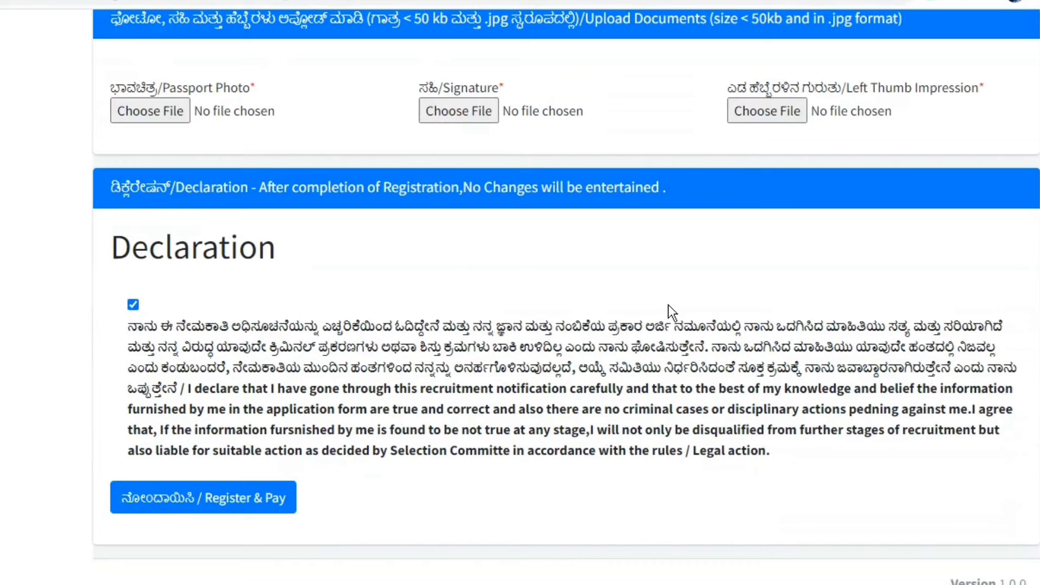
{"action": "scroll", "coordinate": [701, 264], "scroll_direction": "up", "scroll_amount": 3}
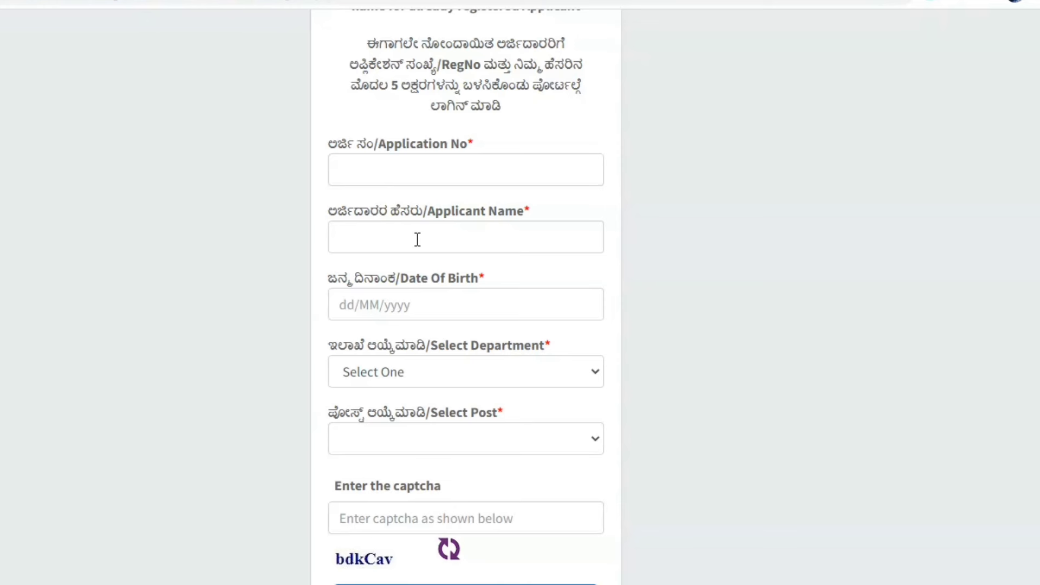
Choose the Karnataka Urban Water Supply and Drainage Board as the department in the registered applicant login form.
{"action": "scroll", "coordinate": [417, 239], "scroll_direction": "down", "scroll_amount": 2}
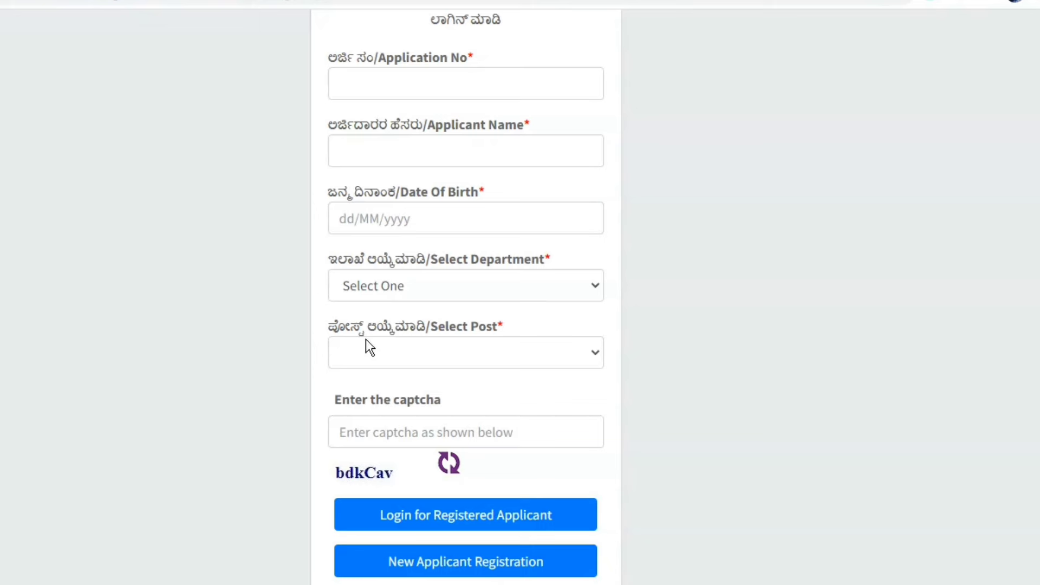
{"action": "left_click", "coordinate": [486, 287]}
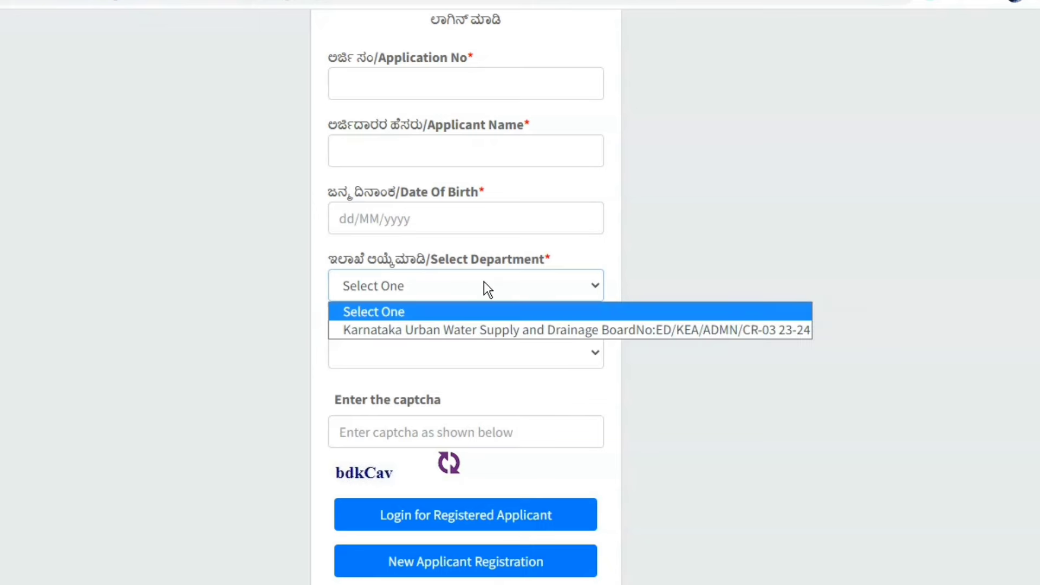
{"action": "left_click", "coordinate": [459, 330]}
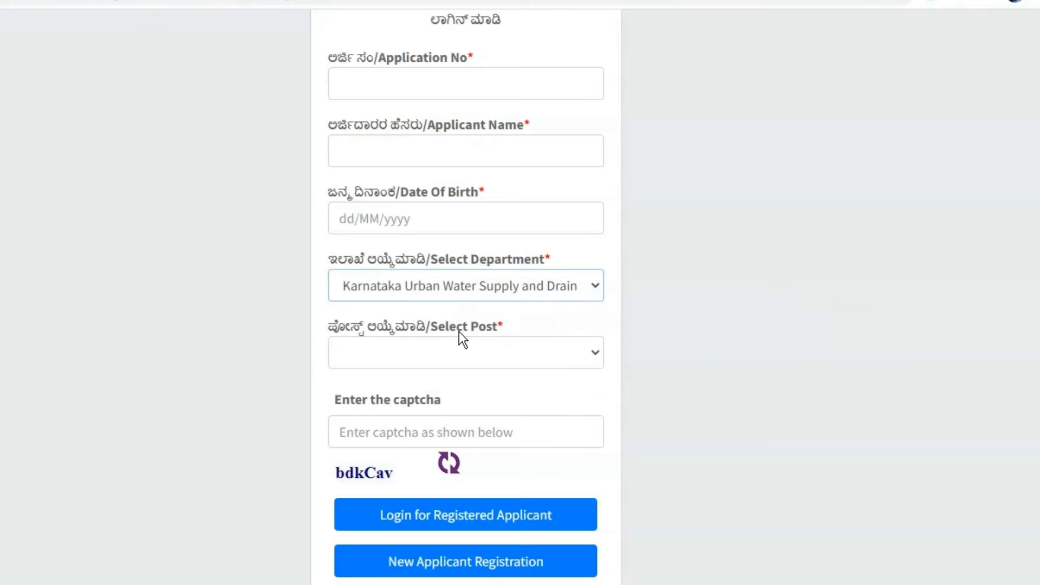
{"action": "scroll", "coordinate": [369, 352], "scroll_direction": "up", "scroll_amount": 5}
{"action": "scroll", "coordinate": [370, 353], "scroll_direction": "down", "scroll_amount": 5}
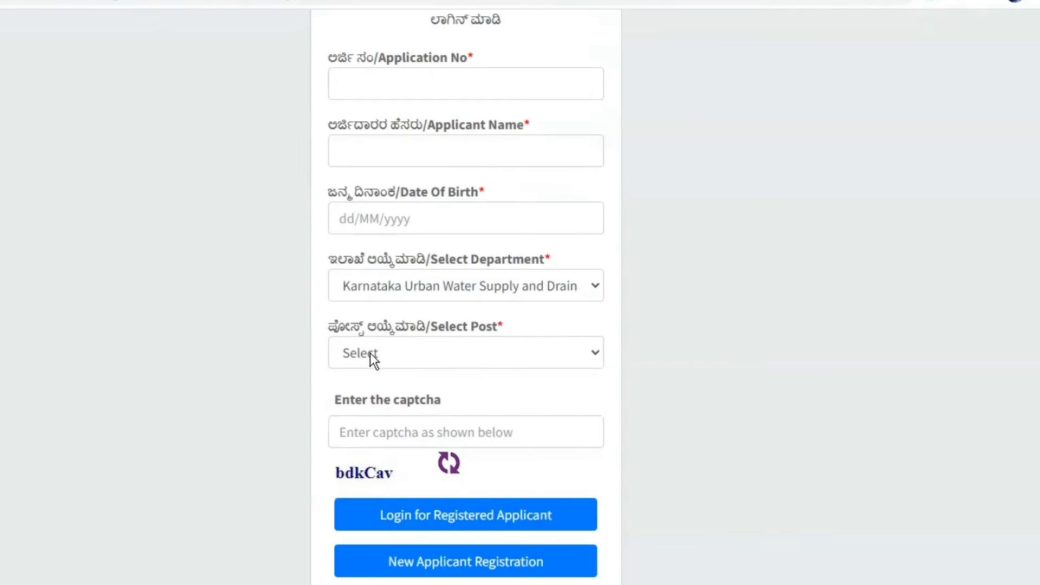
Set the login form's post to First Division Accounts Assistant and go to the captcha field.
{"action": "left_click", "coordinate": [475, 352]}
{"action": "left_click", "coordinate": [447, 413]}
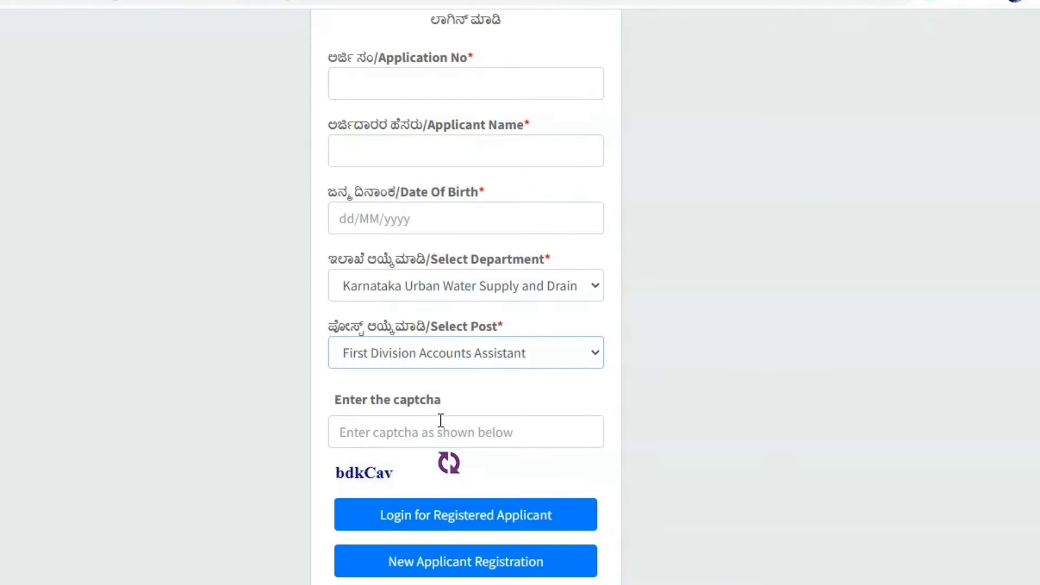
{"action": "left_click", "coordinate": [402, 430]}
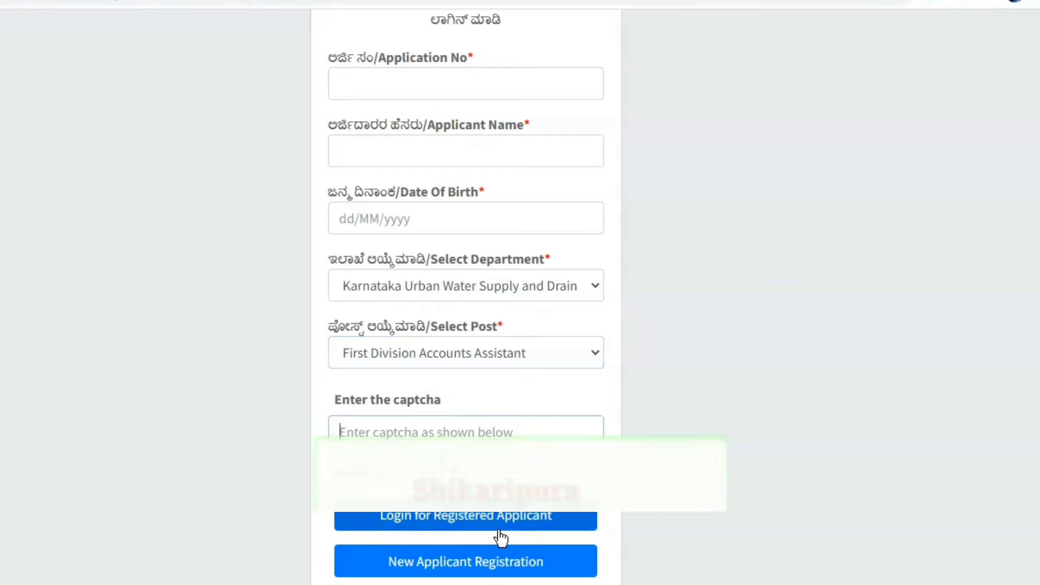
{"action": "scroll", "coordinate": [501, 538], "scroll_direction": "up", "scroll_amount": 1}
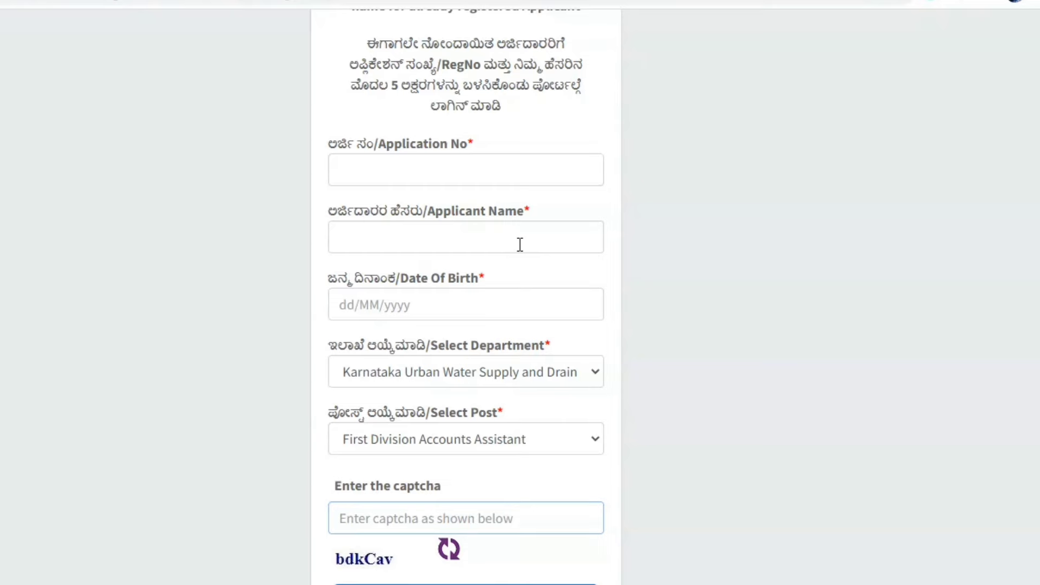
{"action": "scroll", "coordinate": [520, 244], "scroll_direction": "down", "scroll_amount": 2}
{"action": "scroll", "coordinate": [519, 245], "scroll_direction": "up", "scroll_amount": 2}
{"action": "scroll", "coordinate": [431, 424], "scroll_direction": "down", "scroll_amount": 2}
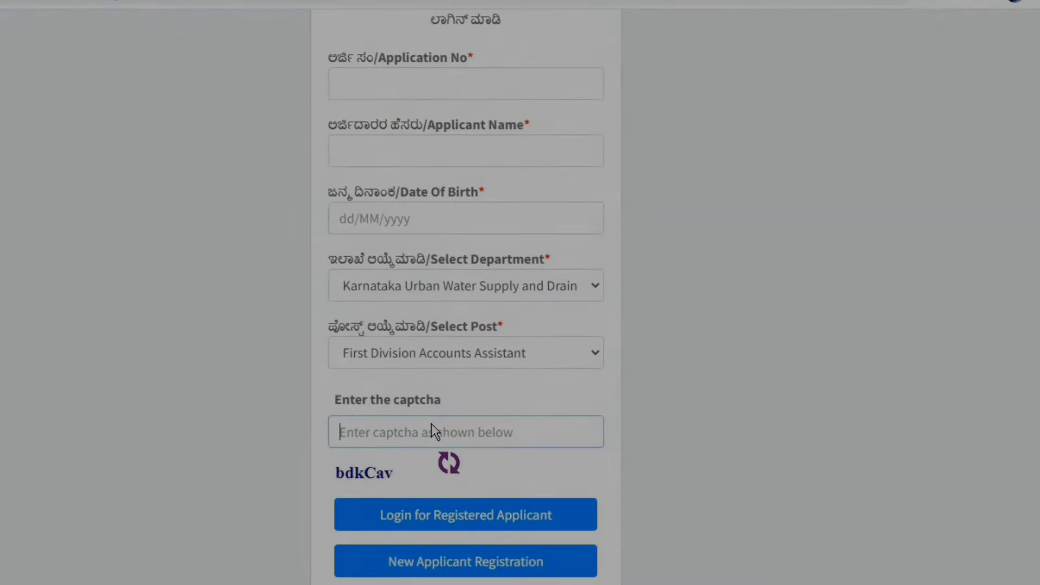